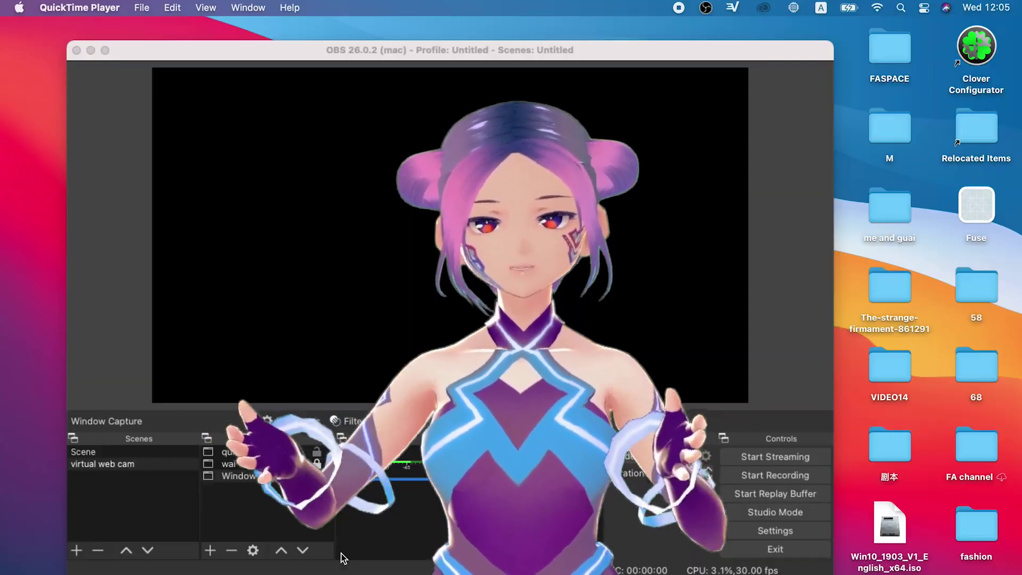
Launch 3tene PRO from Launchpad and place its window in front, to the right of OBS.
key(F4)
click(769, 383)
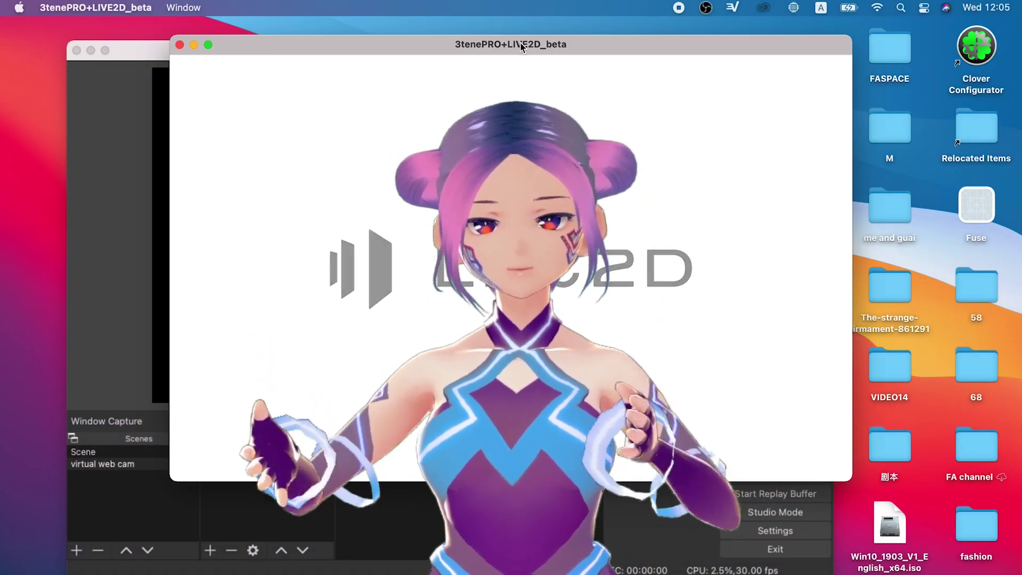
drag(520, 46, 590, 79)
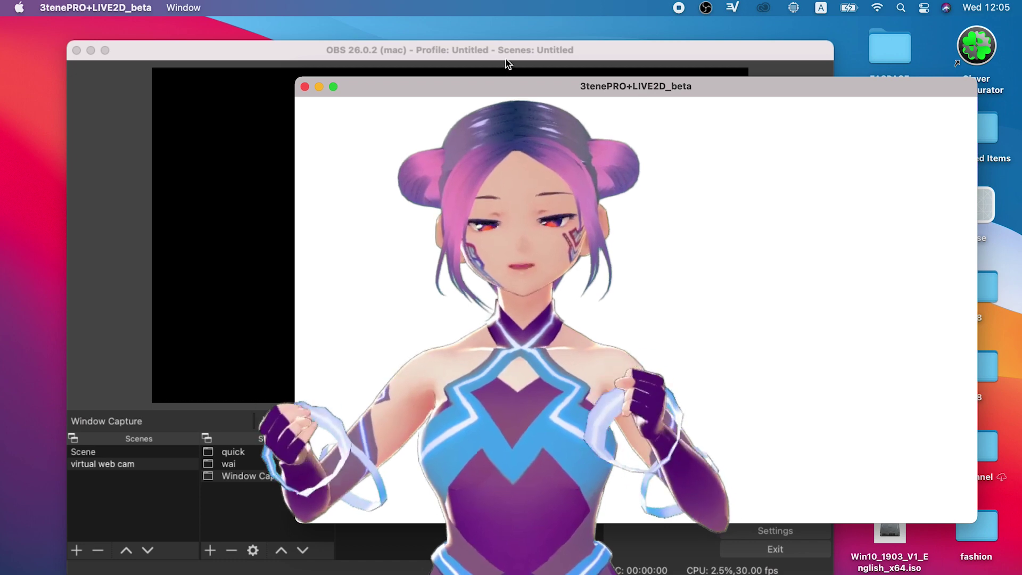
drag(505, 59, 472, 60)
click(832, 91)
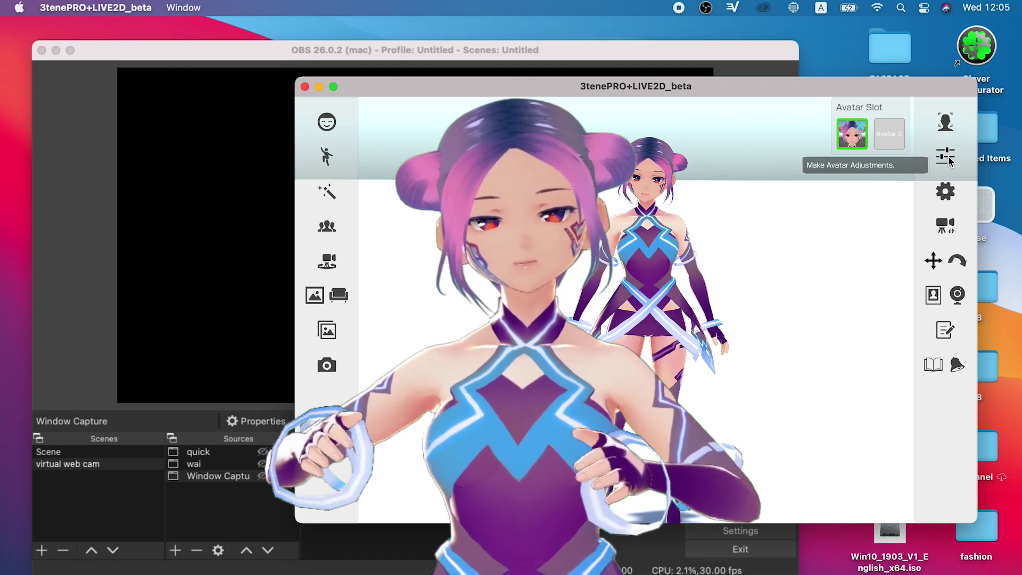
Browse the Make Avatar Adjustments pages, then close the adjustment panel.
click(947, 157)
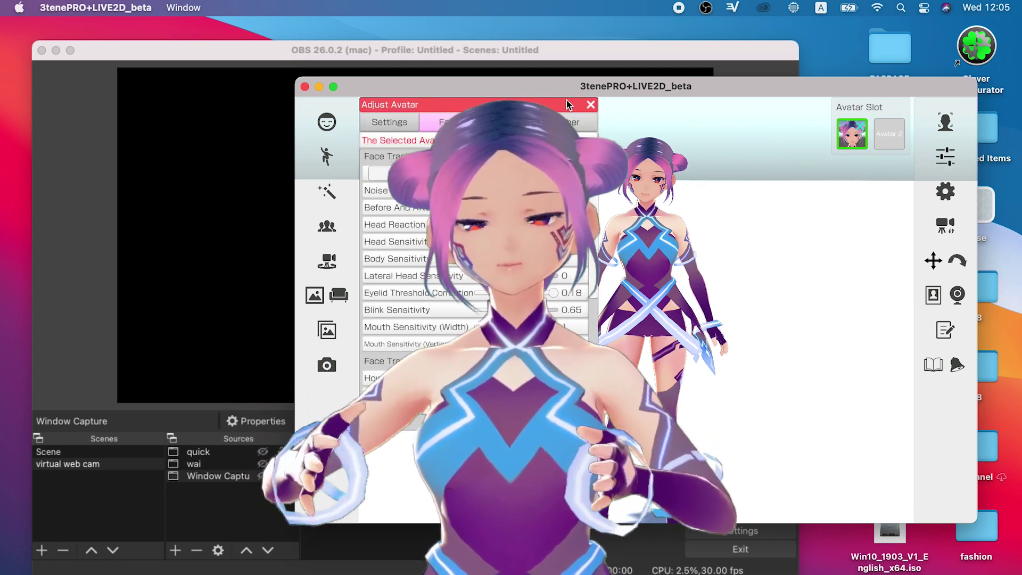
click(583, 124)
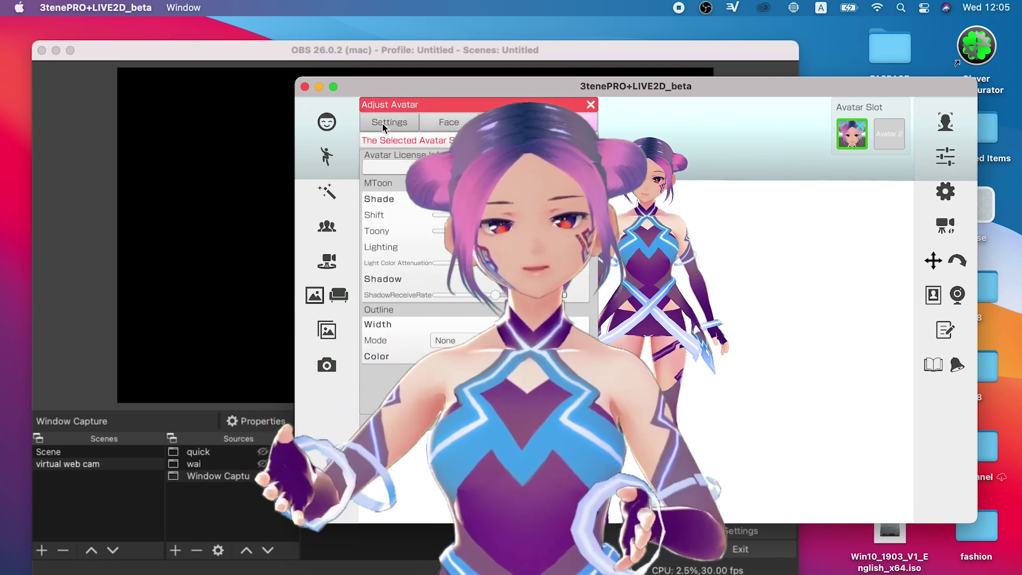
click(380, 125)
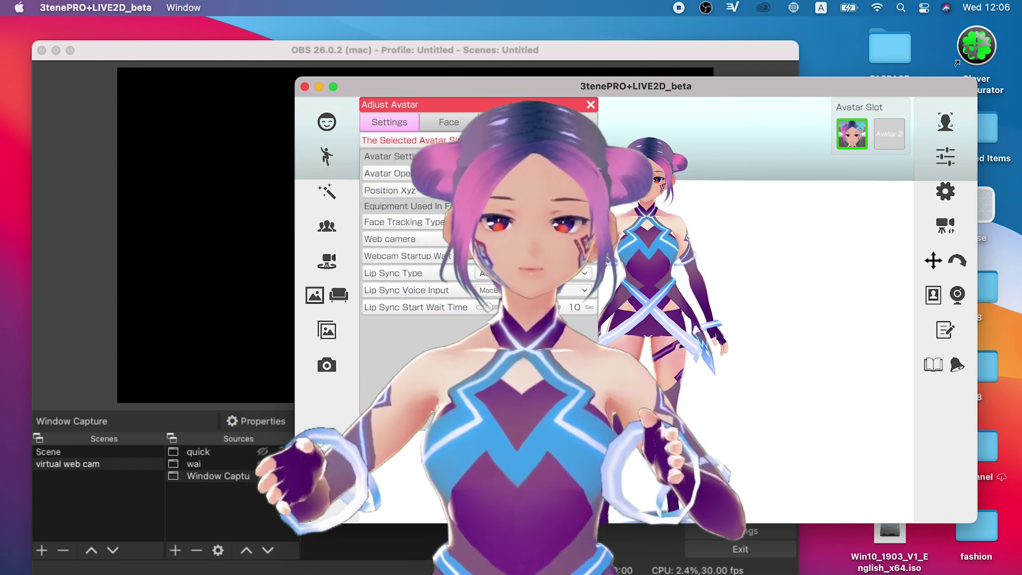
click(588, 113)
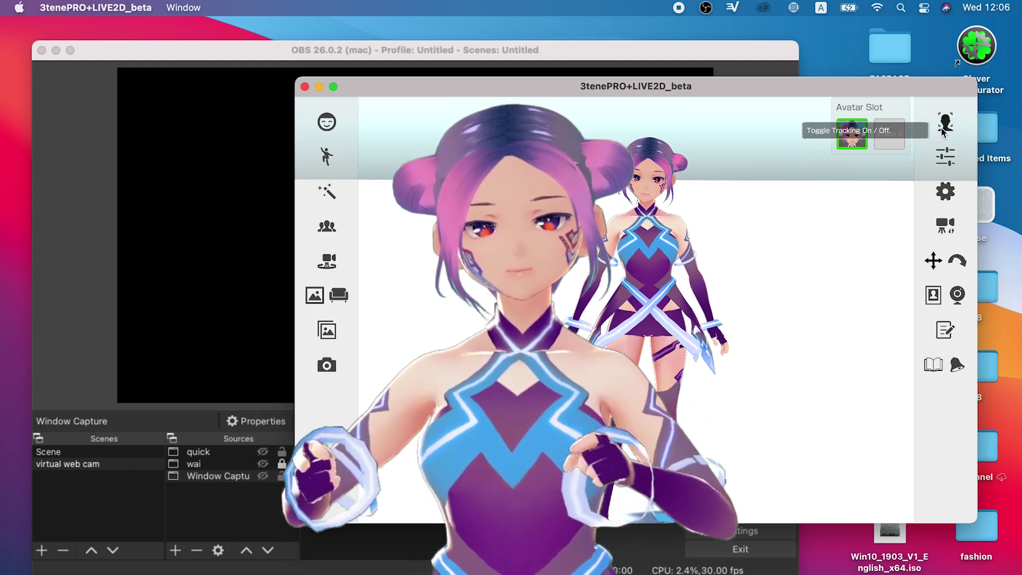
In 3tene Settings, go to the System page and change the window setting to shrink 3tene.
click(946, 193)
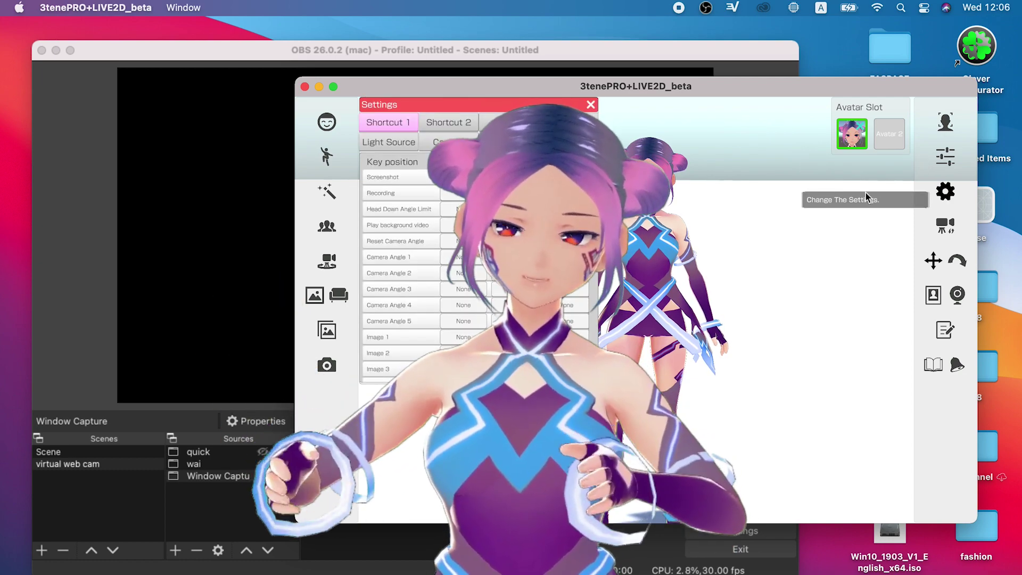
click(577, 132)
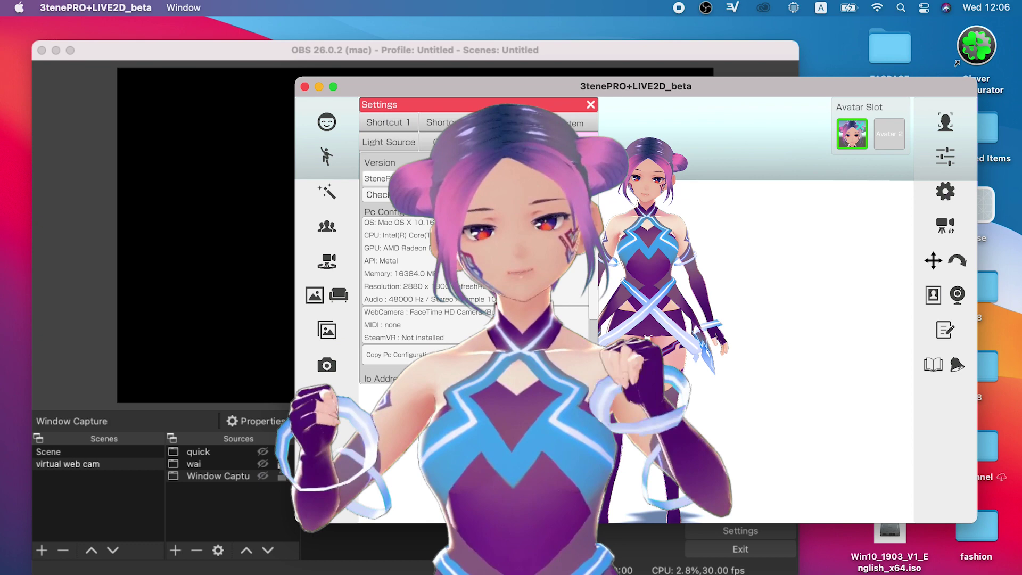
click(447, 142)
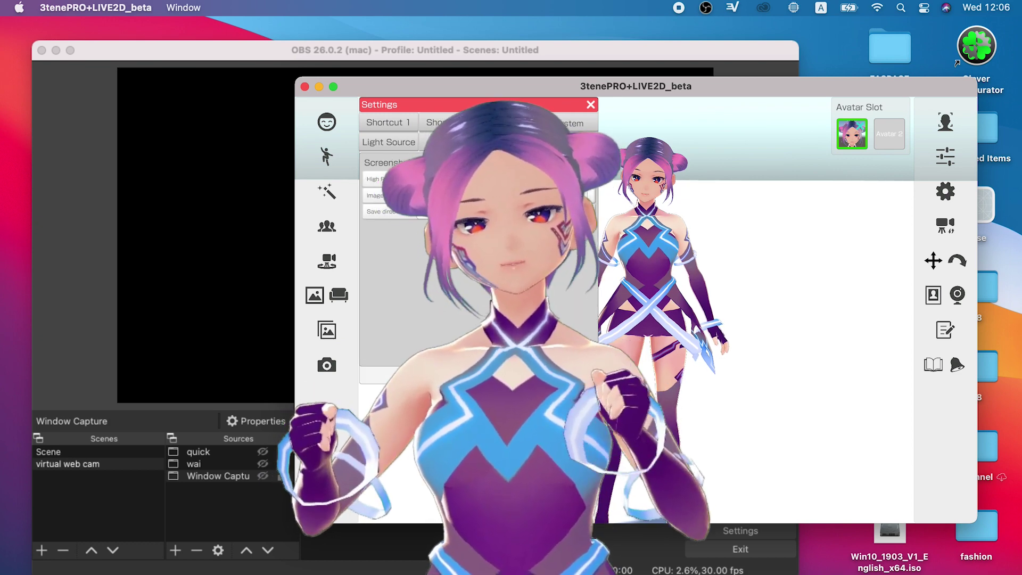
click(574, 123)
click(511, 142)
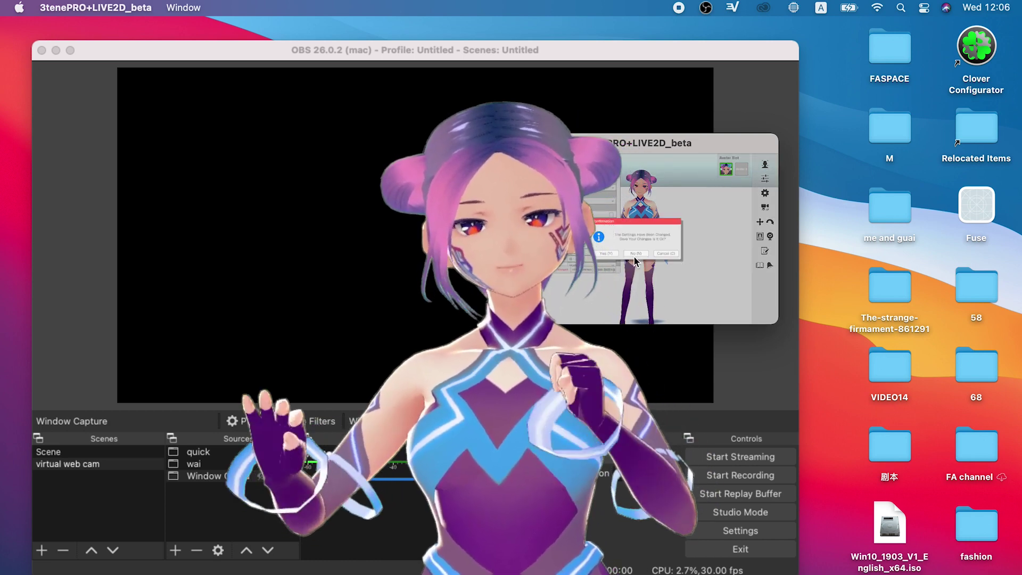
Dismiss the settings-changed prompt and zoom the avatar view to a head-and-shoulders close-up.
click(612, 253)
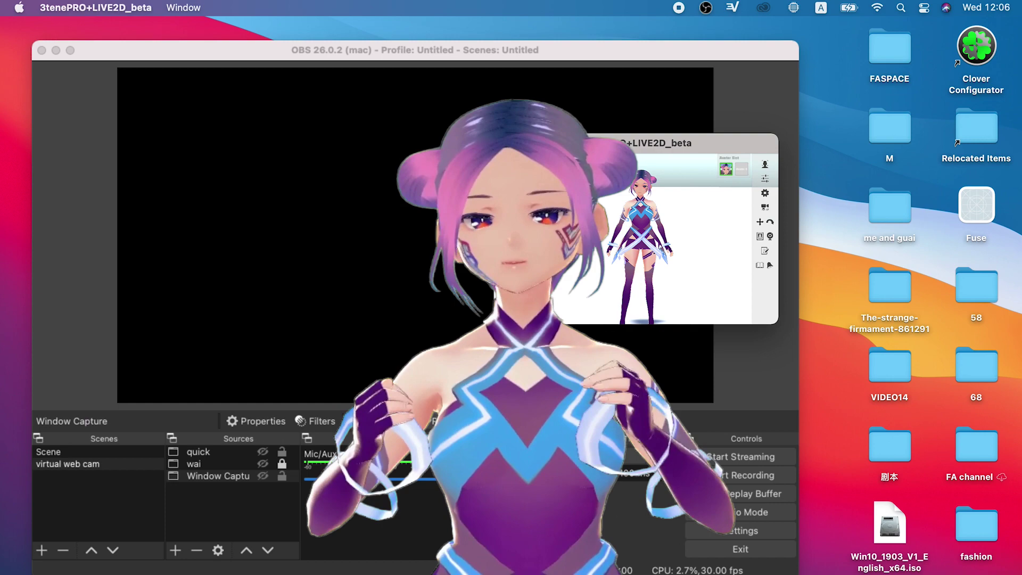
scroll(633, 218, up, 3)
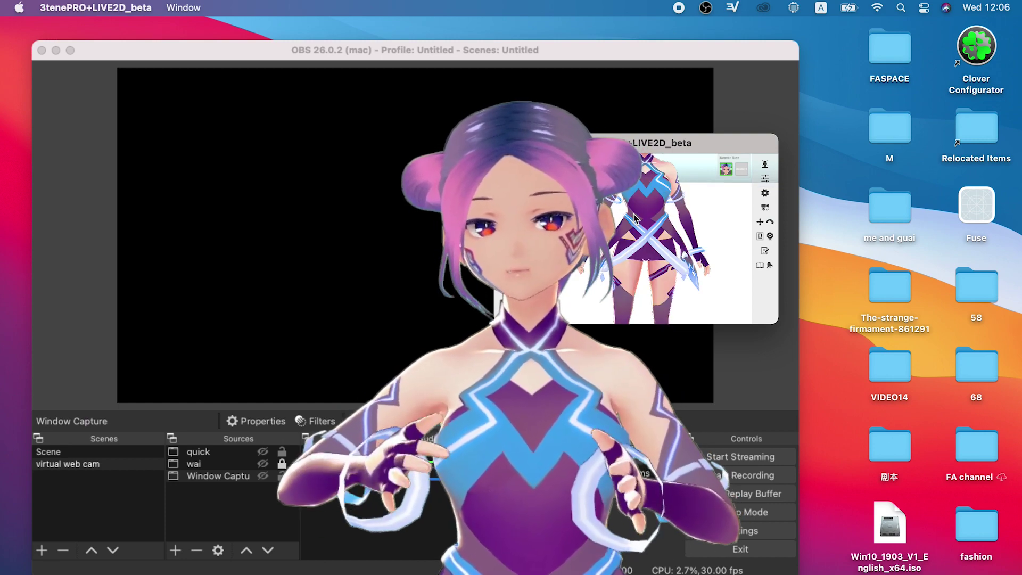
scroll(641, 216, up, 5)
scroll(639, 216, down, 2)
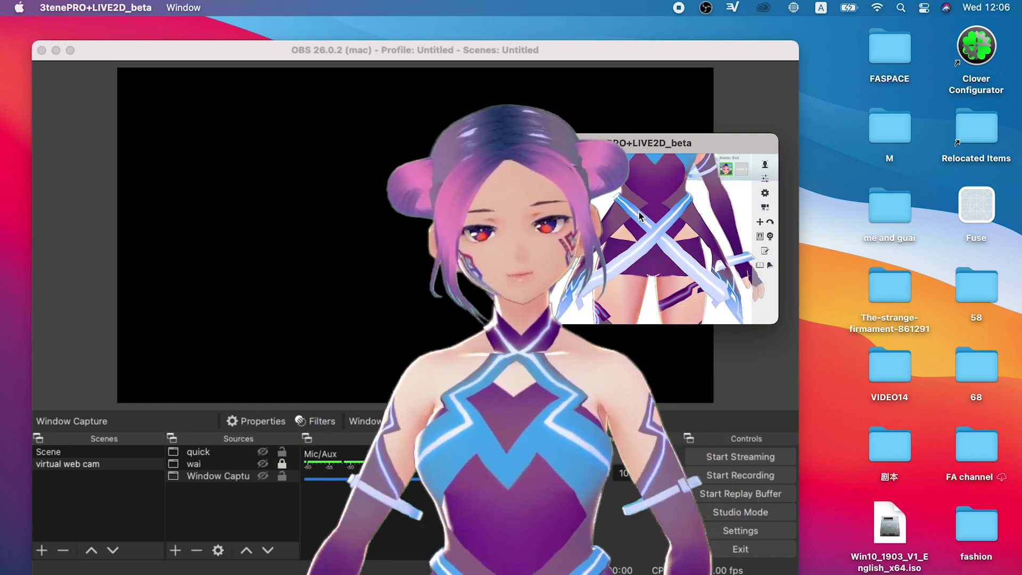
scroll(631, 242, down, 3)
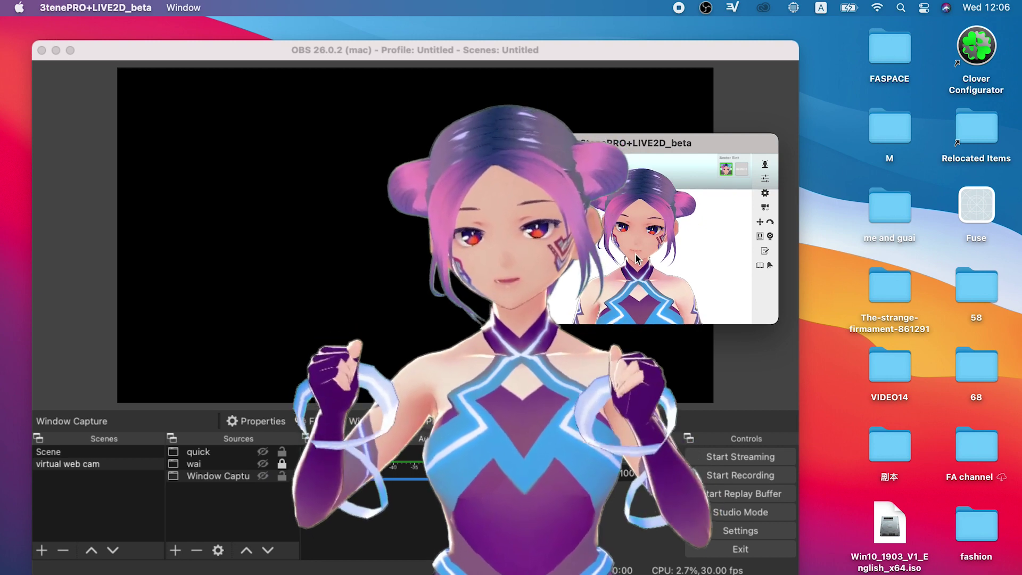
Drag the 3tene Window Capture into the canvas and widen it to fill the OBS preview.
click(261, 478)
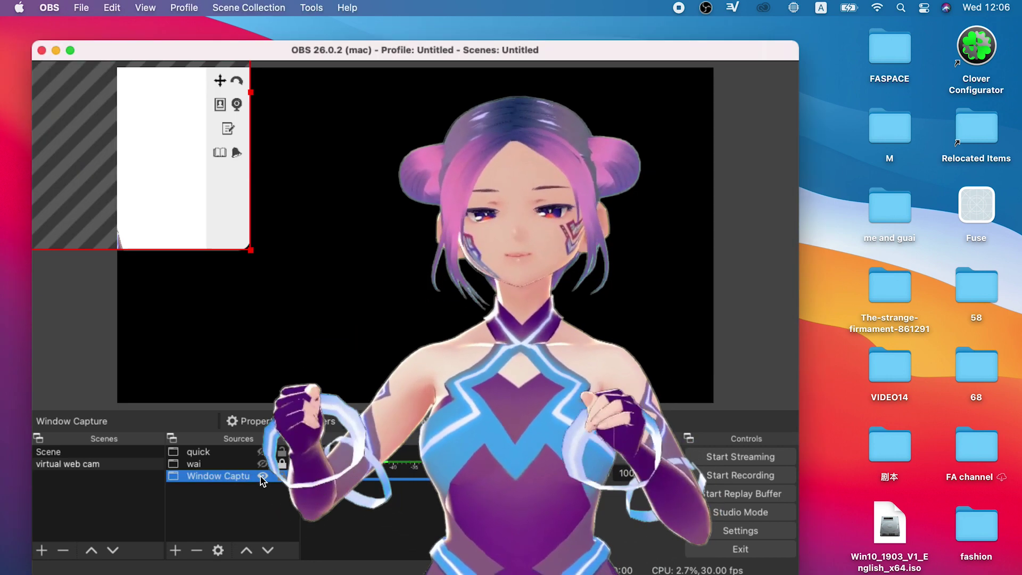
click(261, 323)
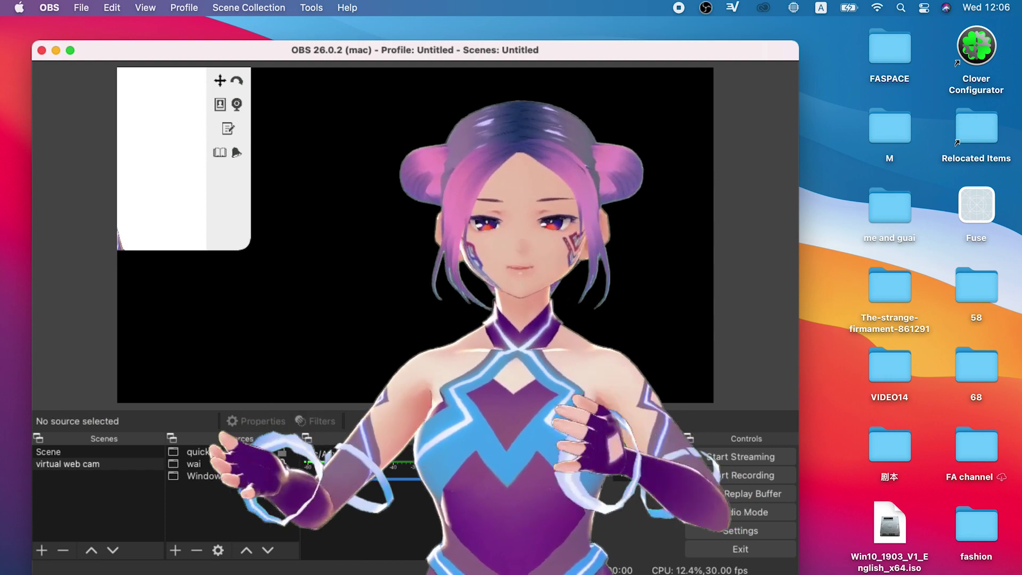
drag(173, 165, 536, 299)
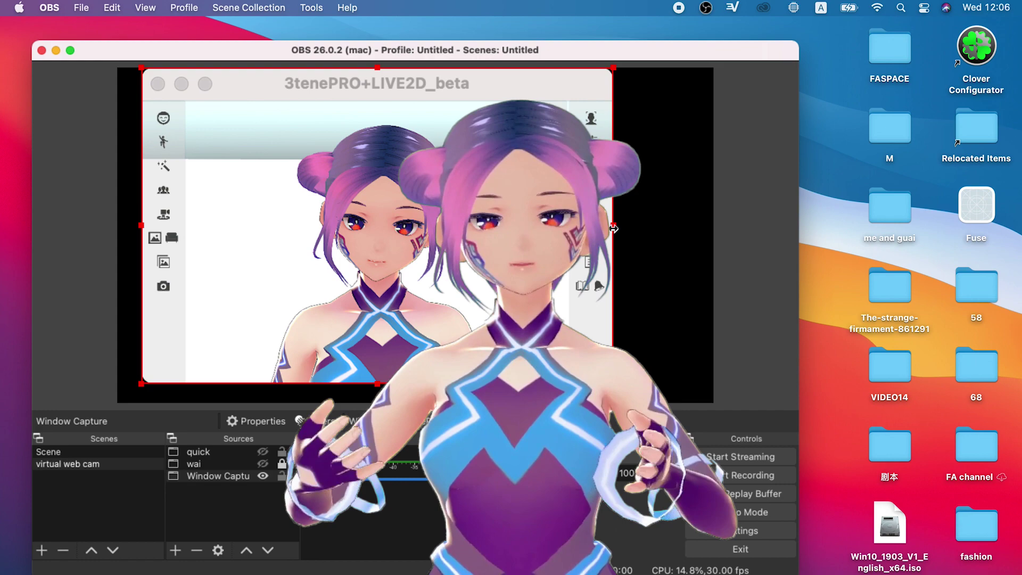
mouse_move(614, 227)
mouse_down()
mouse_move(791, 221)
mouse_move(743, 249)
mouse_move(736, 240)
mouse_move(794, 244)
mouse_up()
mouse_move(632, 273)
mouse_down()
mouse_move(607, 269)
mouse_move(614, 278)
mouse_up()
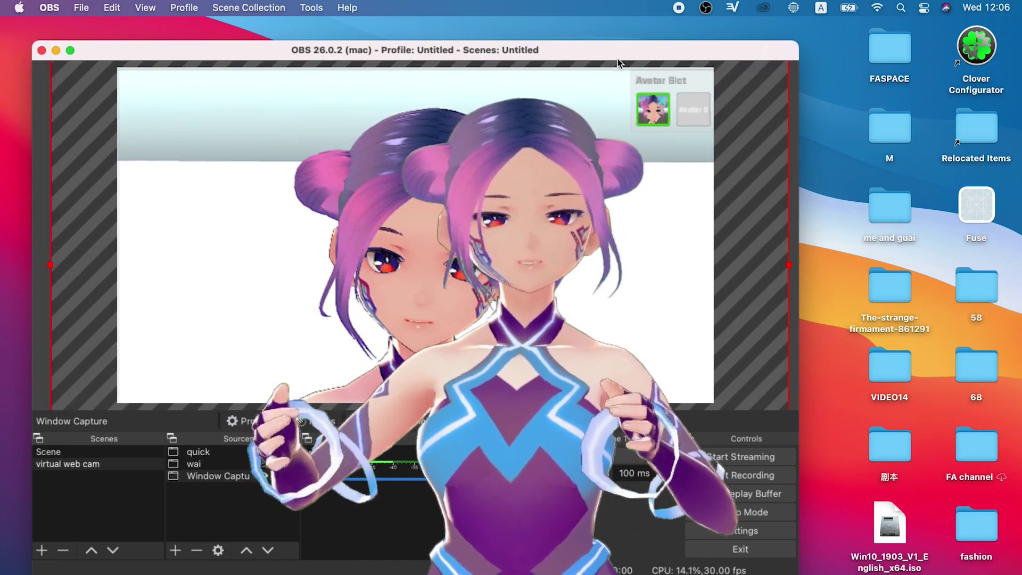
drag(618, 58, 585, 67)
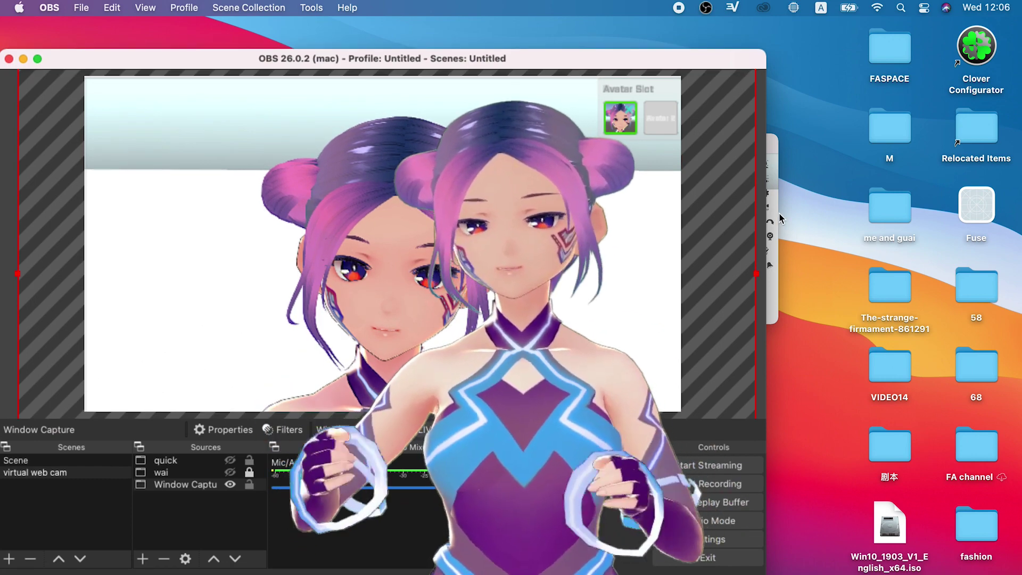
Bring 3tene forward, move it up, and check the System resolution dropdown, keeping 800x480.
click(780, 219)
click(769, 149)
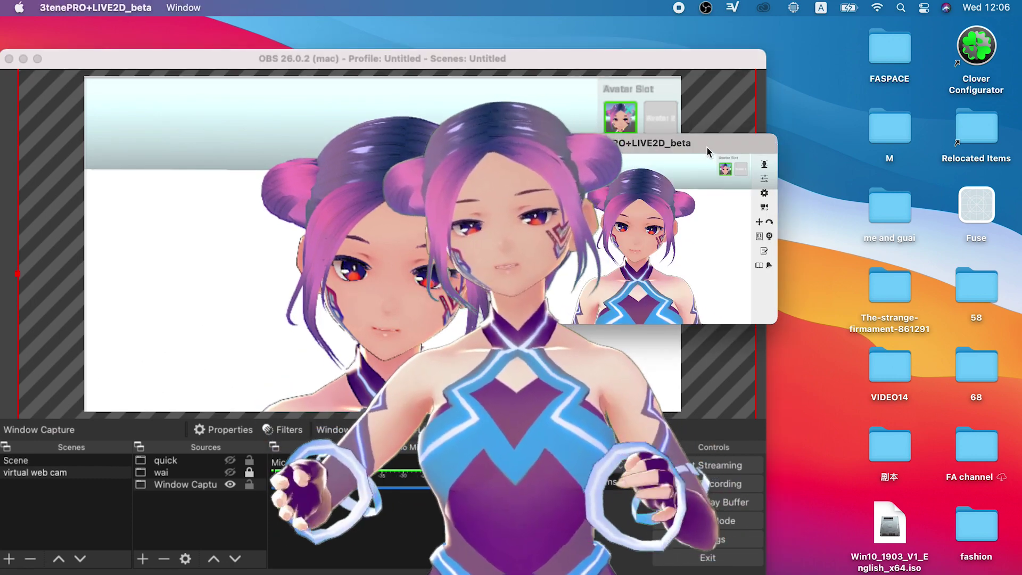
drag(708, 151, 728, 127)
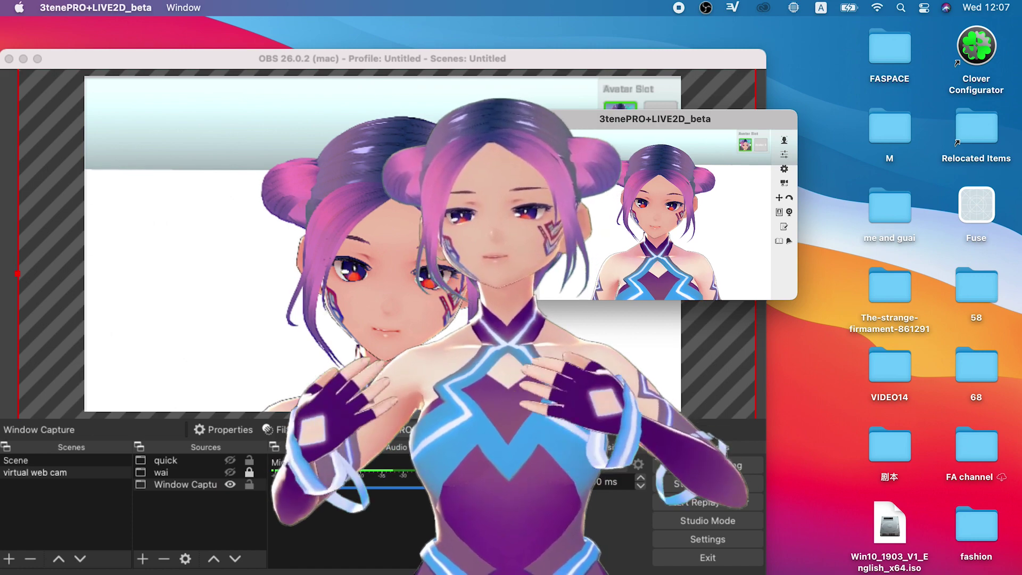
click(784, 170)
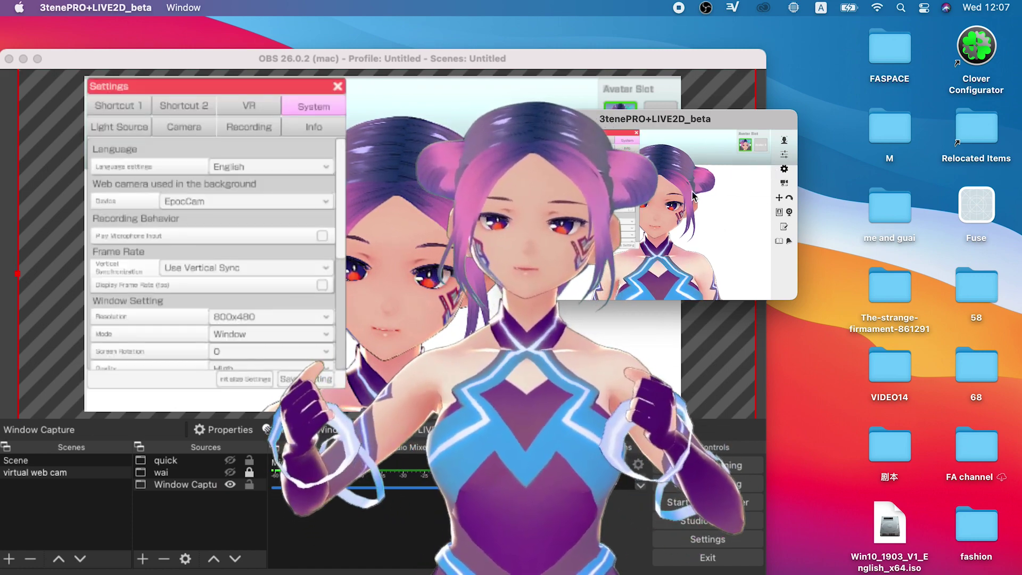
click(631, 223)
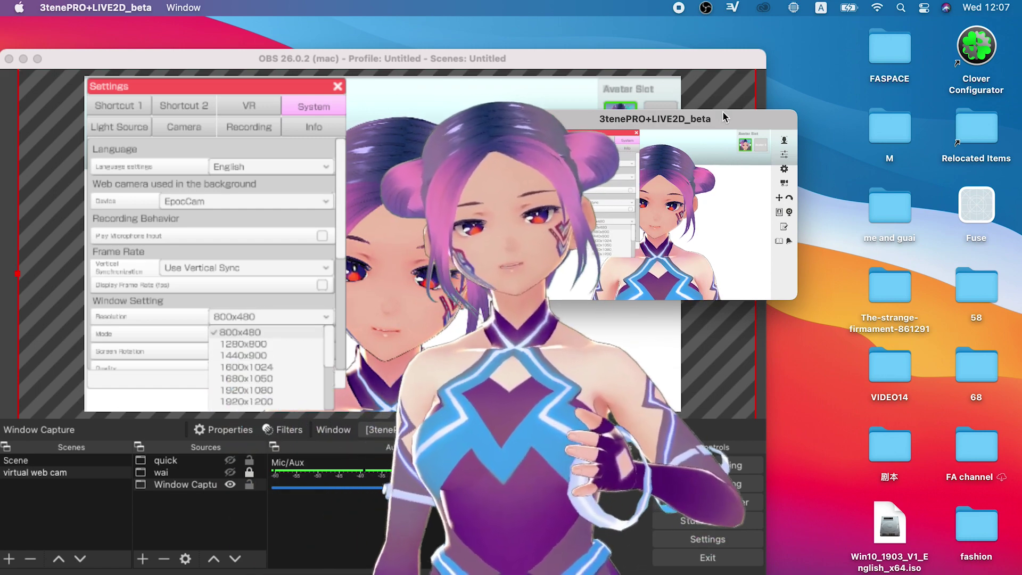
click(631, 222)
Start webcam Face Tracking and Body Operation for Avatar 1, and move 3tene to OBS's right edge.
click(638, 133)
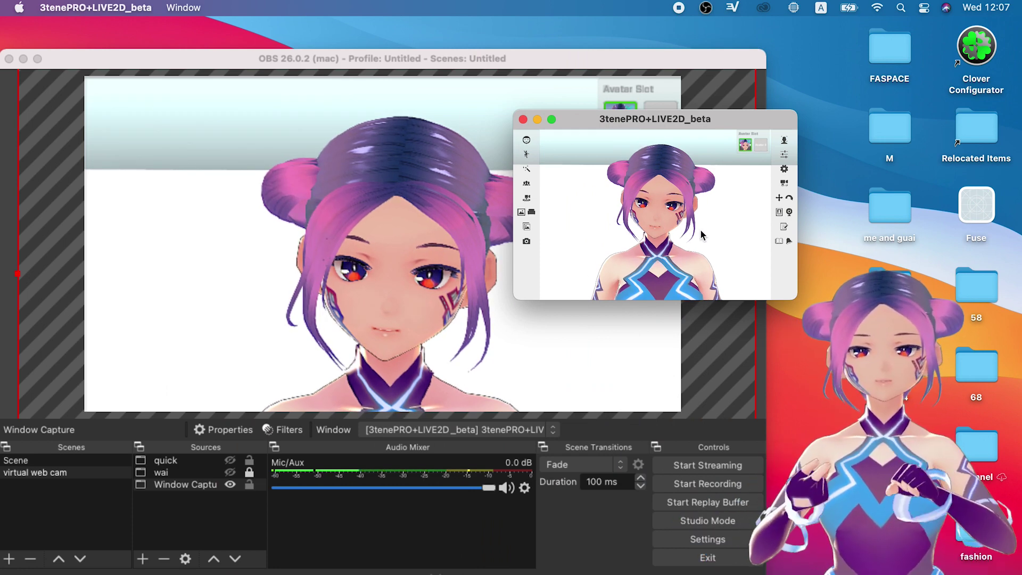
click(785, 142)
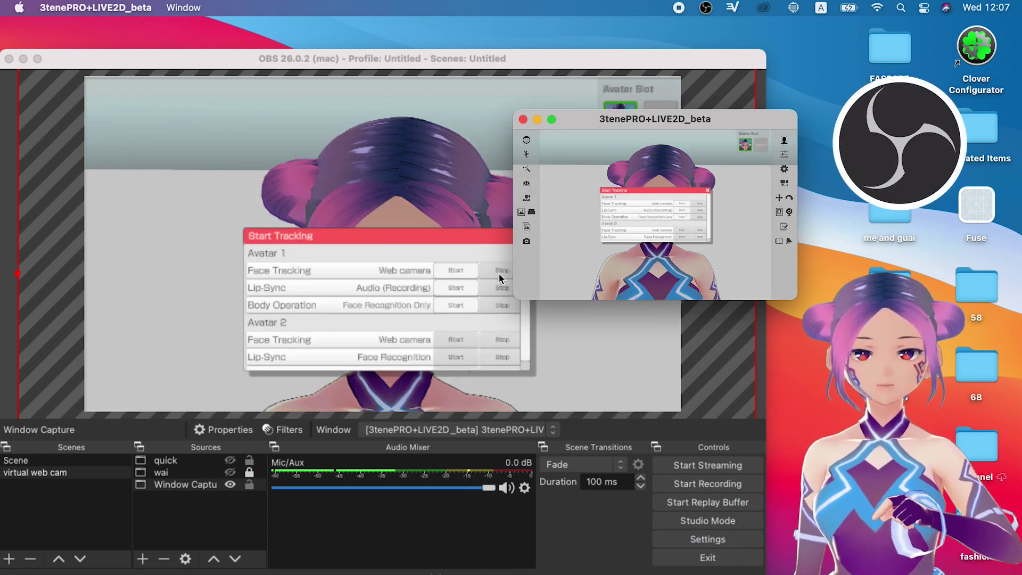
click(684, 203)
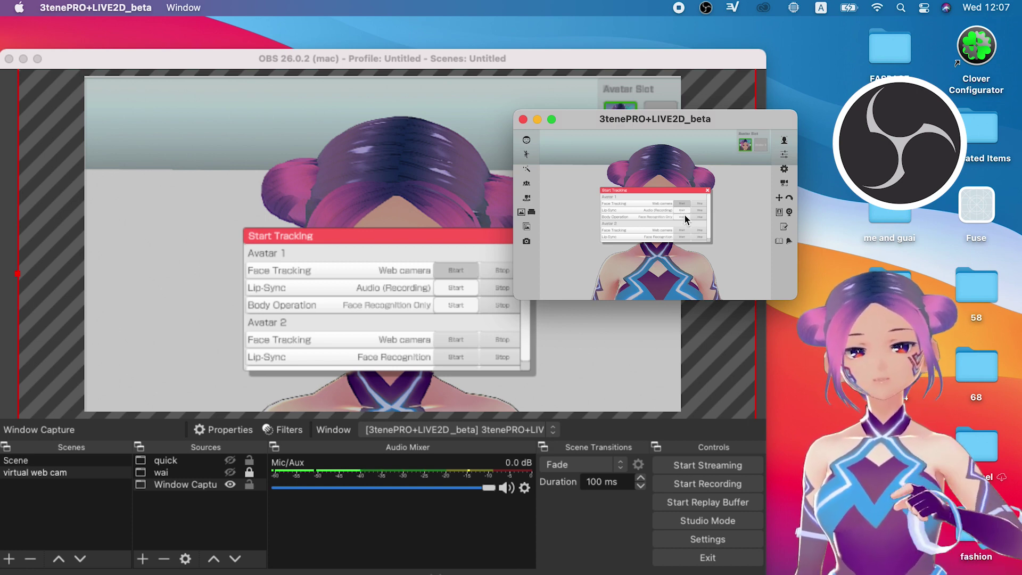
click(684, 213)
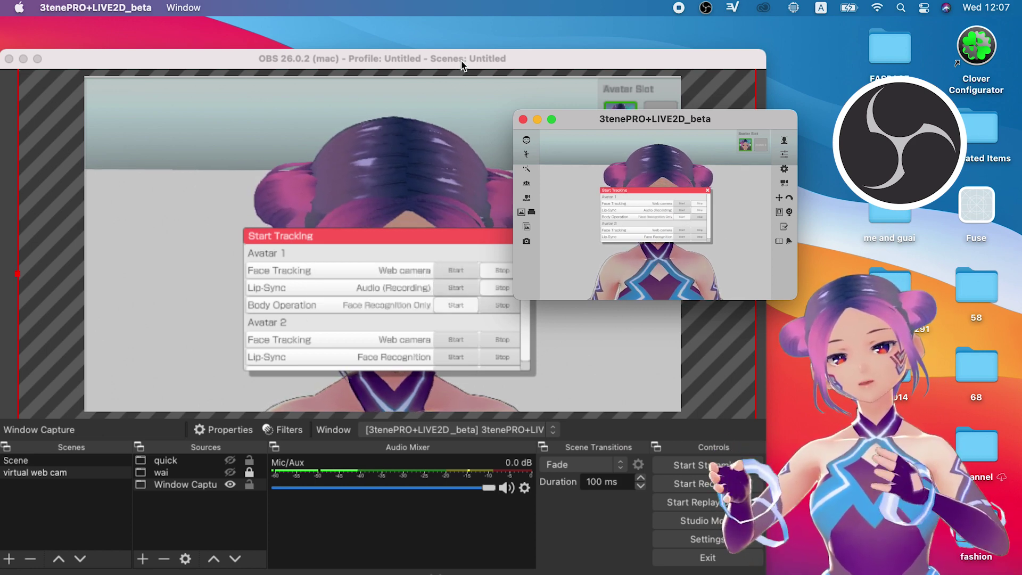
drag(628, 126, 793, 135)
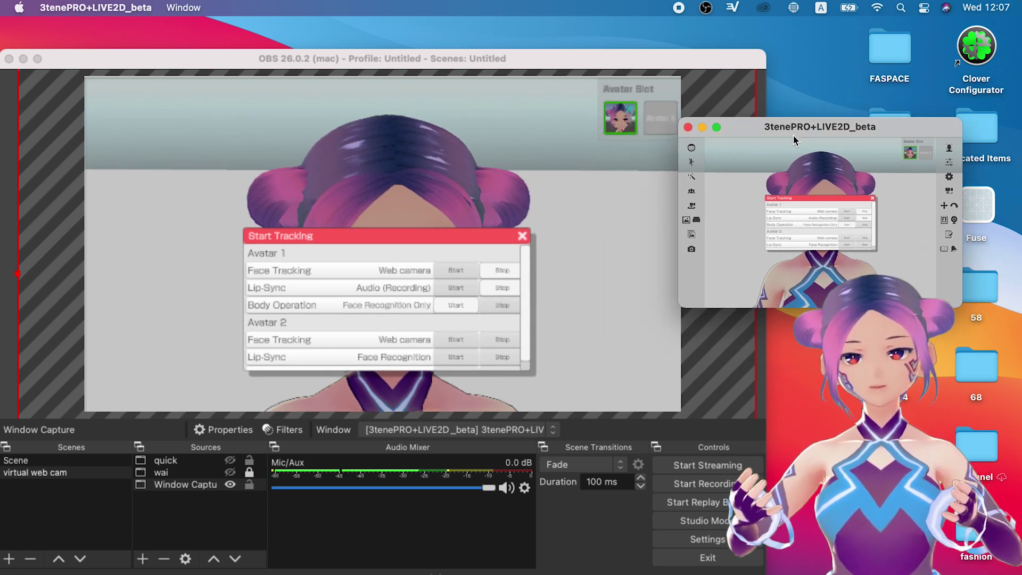
click(874, 199)
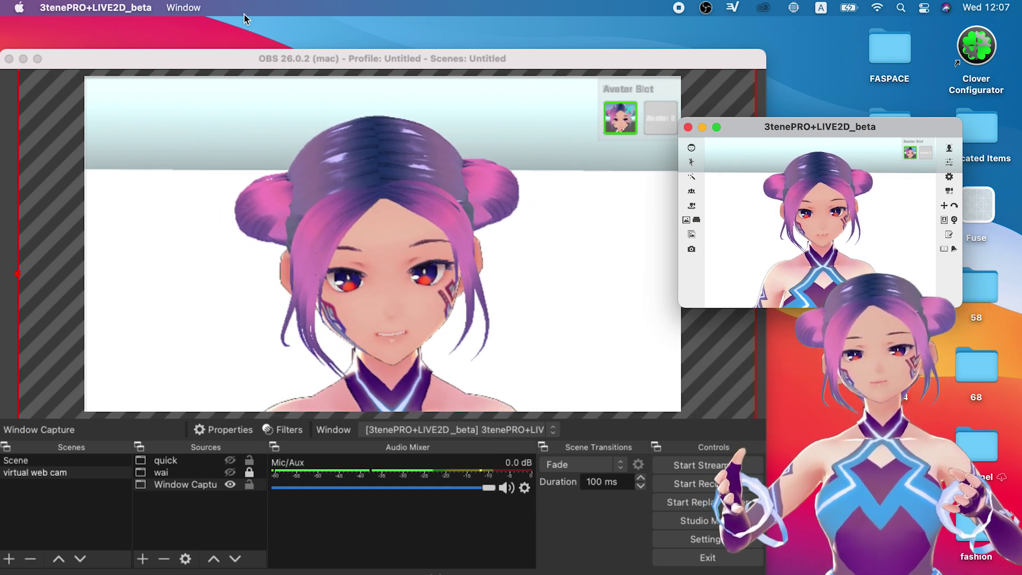
Switch to OBS and start the virtual camera via Tools > Start Virtual Camera.
key(super+Tab)
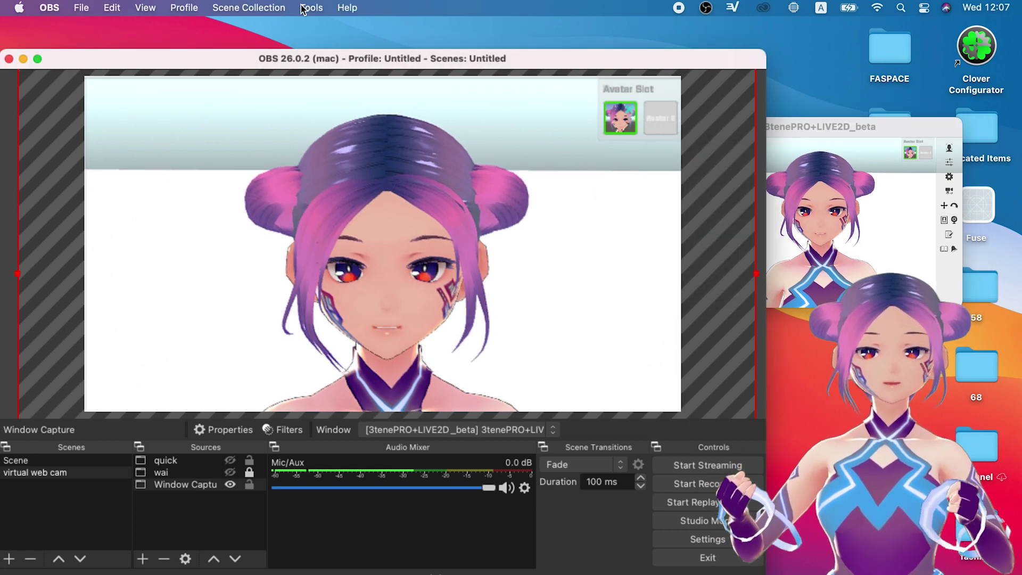
click(303, 9)
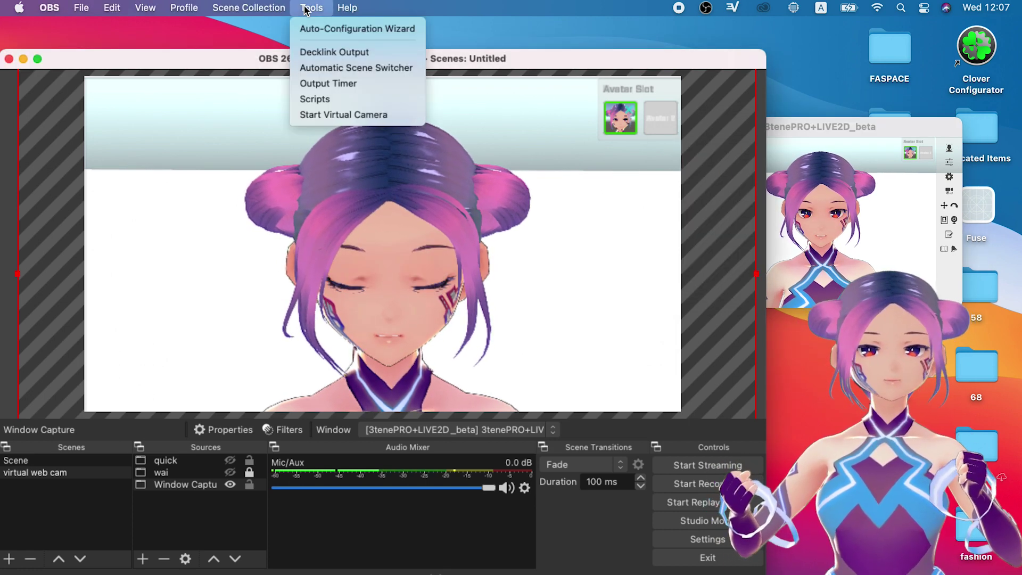
click(338, 115)
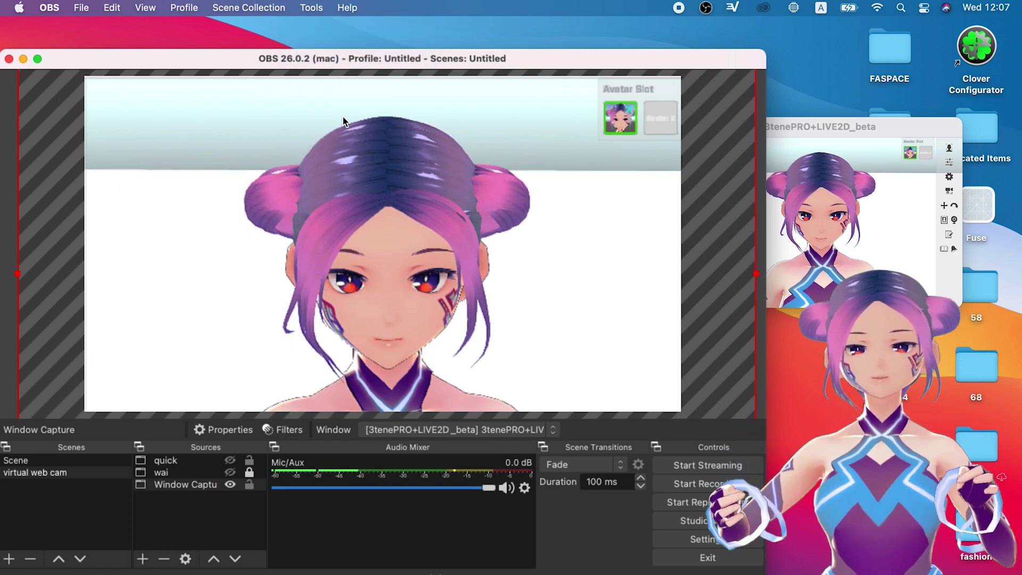
key(F4)
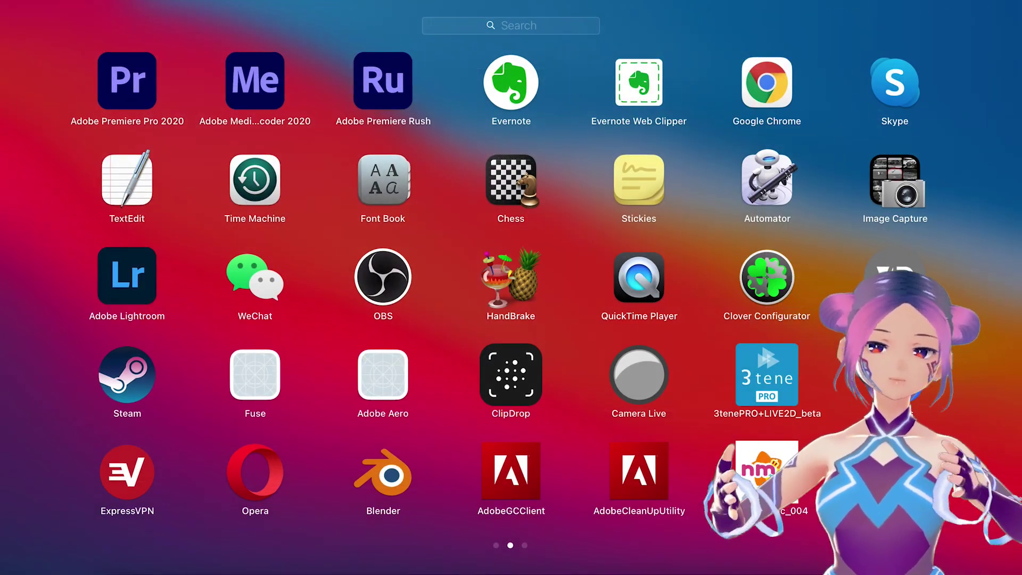
Close Launchpad so the Zoom Home window is shown.
key(Escape)
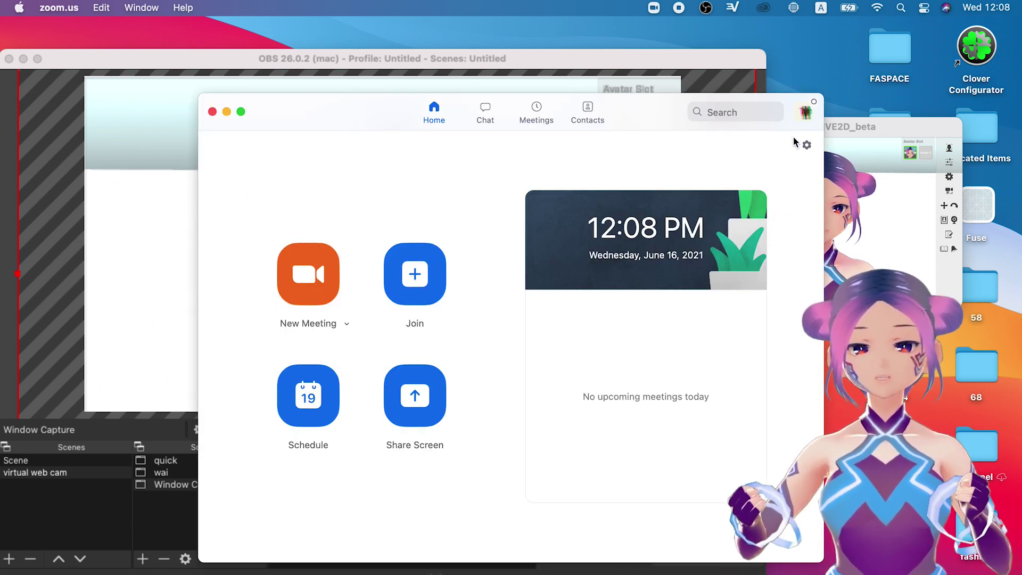
Open Zoom's Video settings with OBS Virtual Camera as the camera and reposition the Settings window.
click(807, 146)
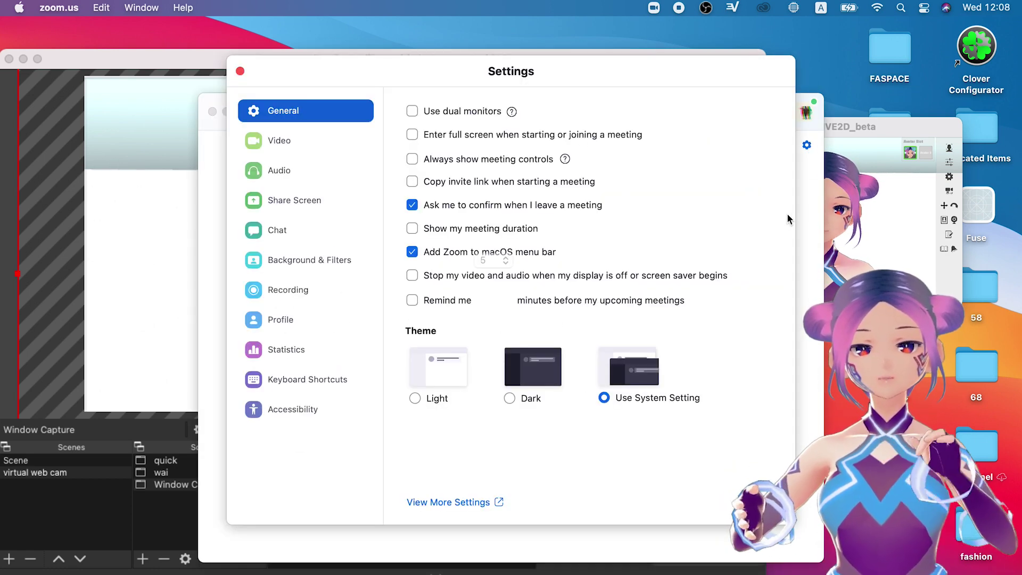
click(277, 142)
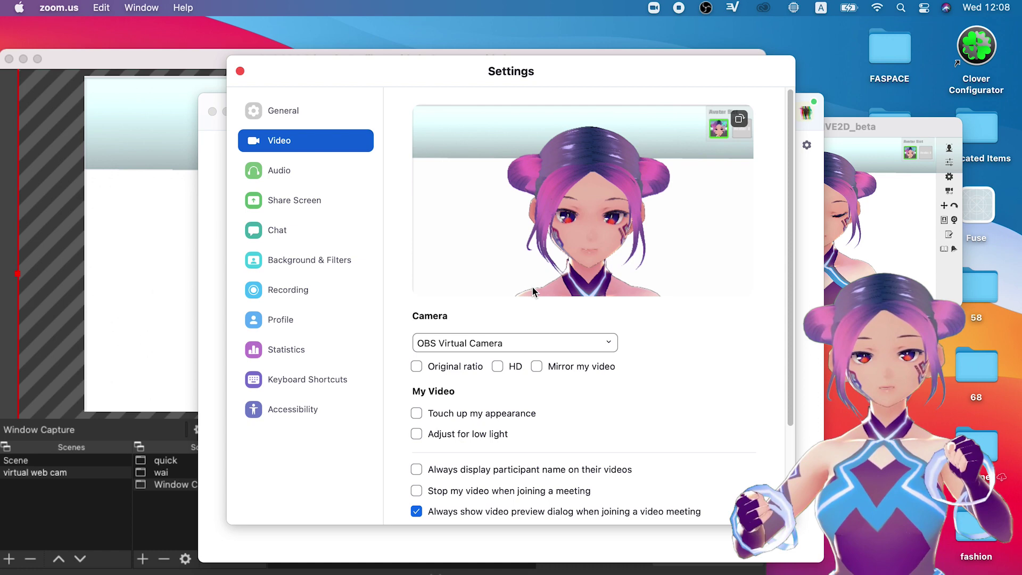
drag(516, 53, 654, 244)
drag(459, 87, 171, 267)
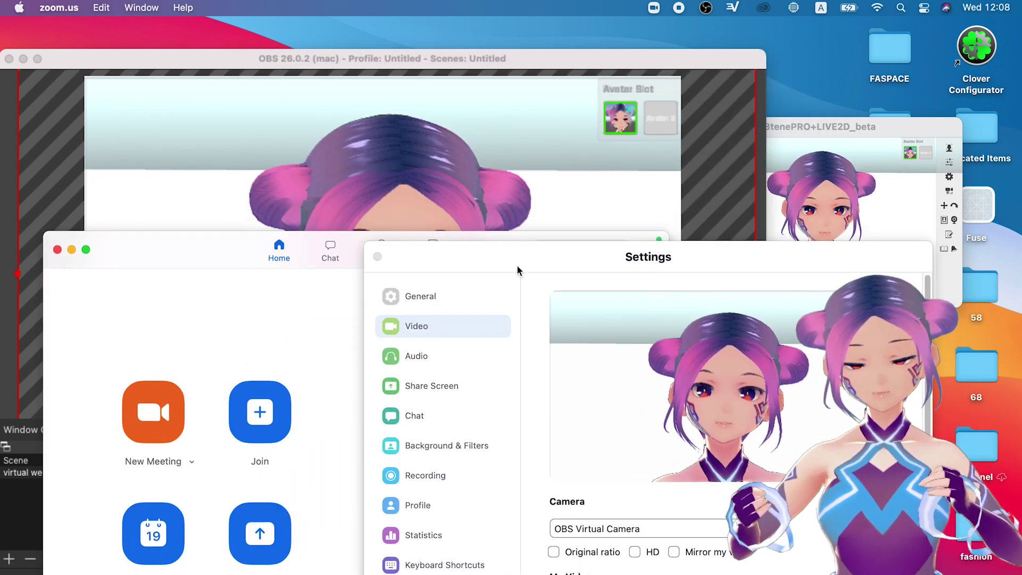
drag(518, 271, 516, 212)
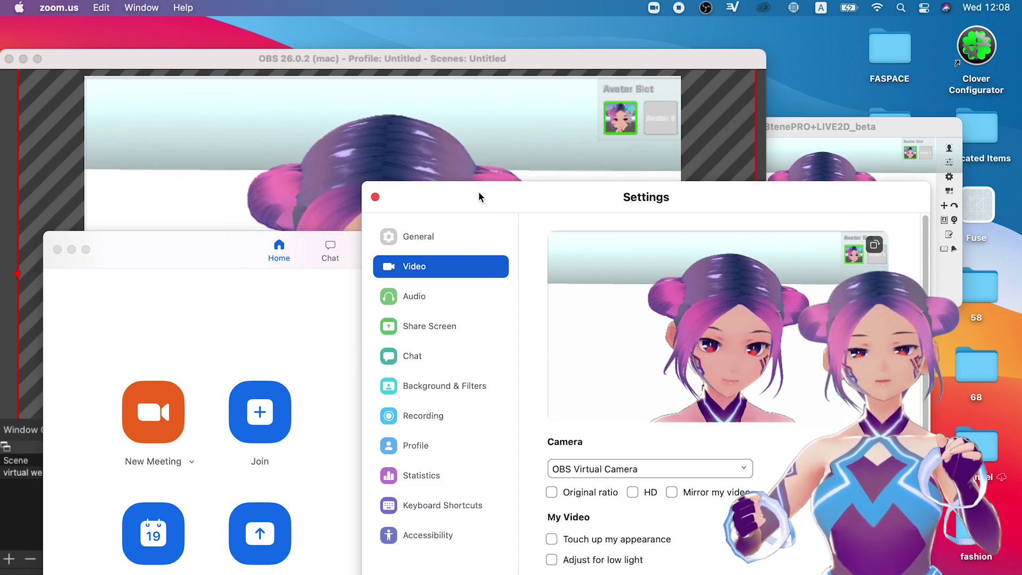
drag(480, 192, 466, 167)
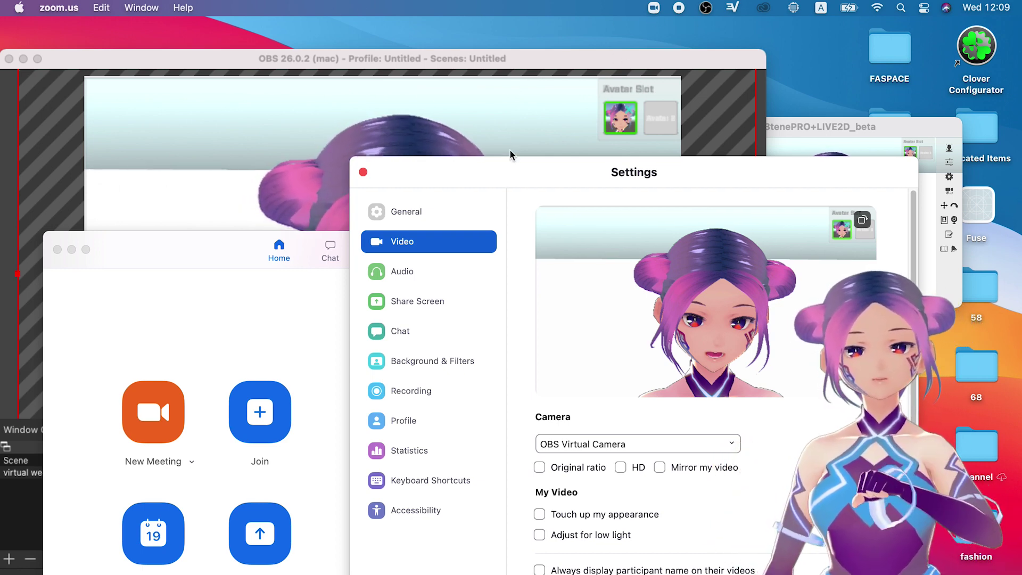
Launch waidayo from Launchpad and bring its green-screen avatar window to the front.
key(F4)
click(740, 490)
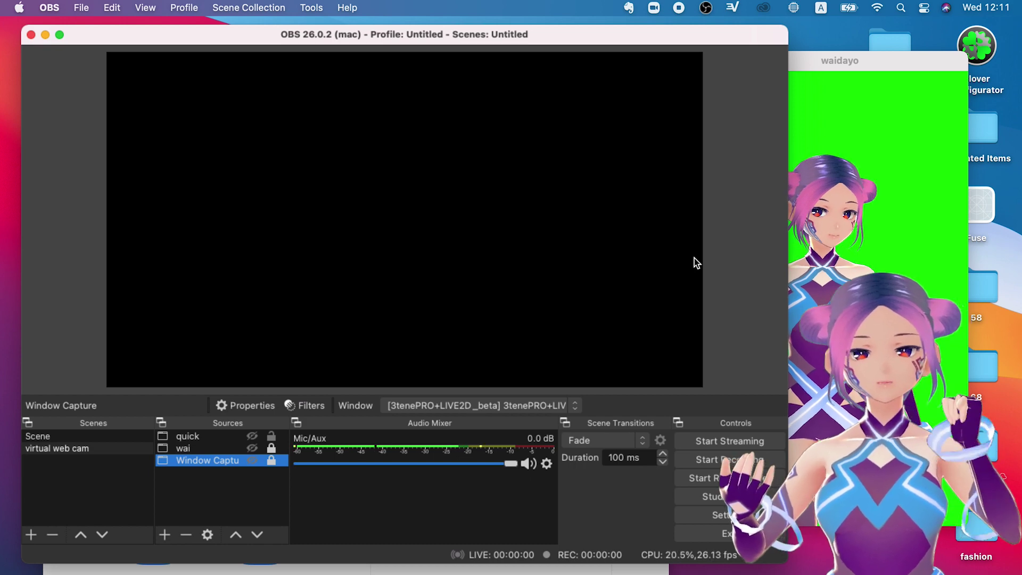
click(883, 161)
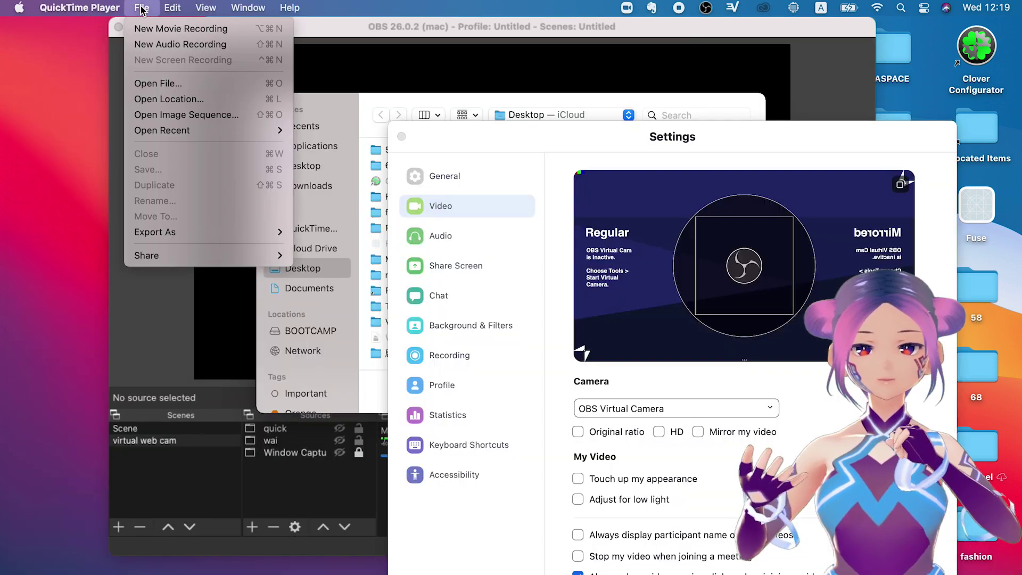
Start a new QuickTime movie recording with the iPhone selected as the camera.
click(150, 28)
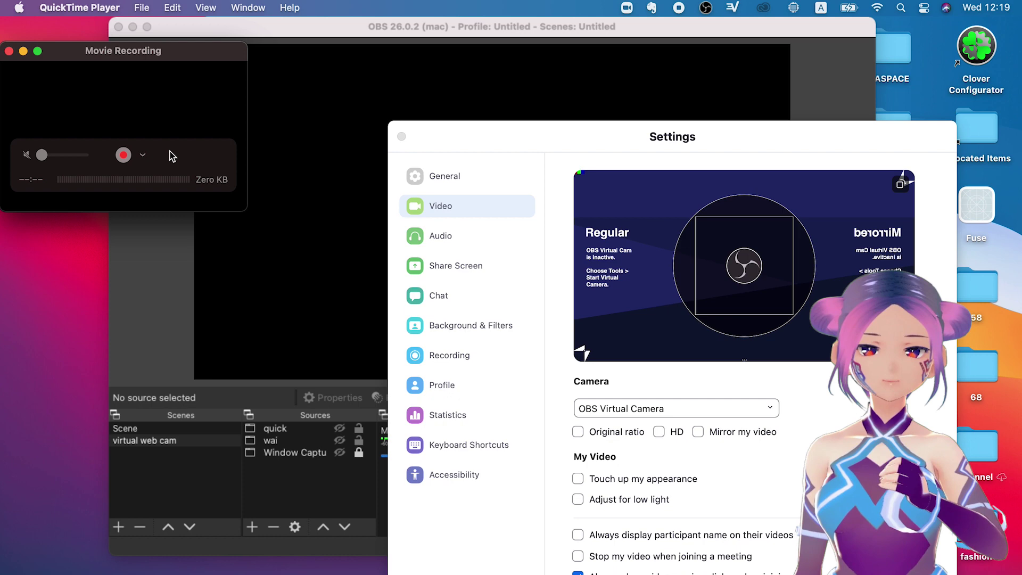
click(142, 156)
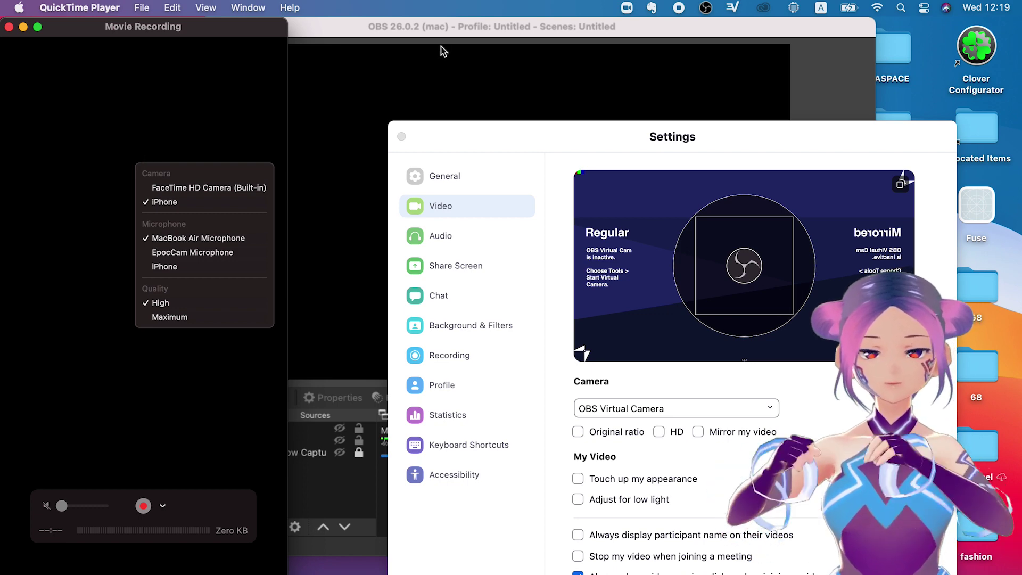
click(52, 237)
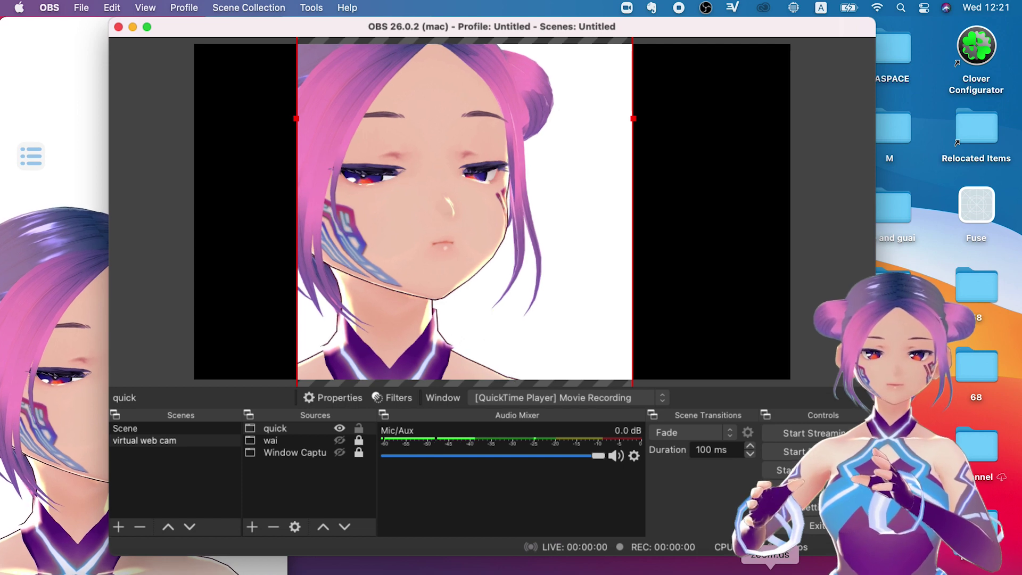
Bring up Zoom's app options from its Dock icon.
right_click(771, 564)
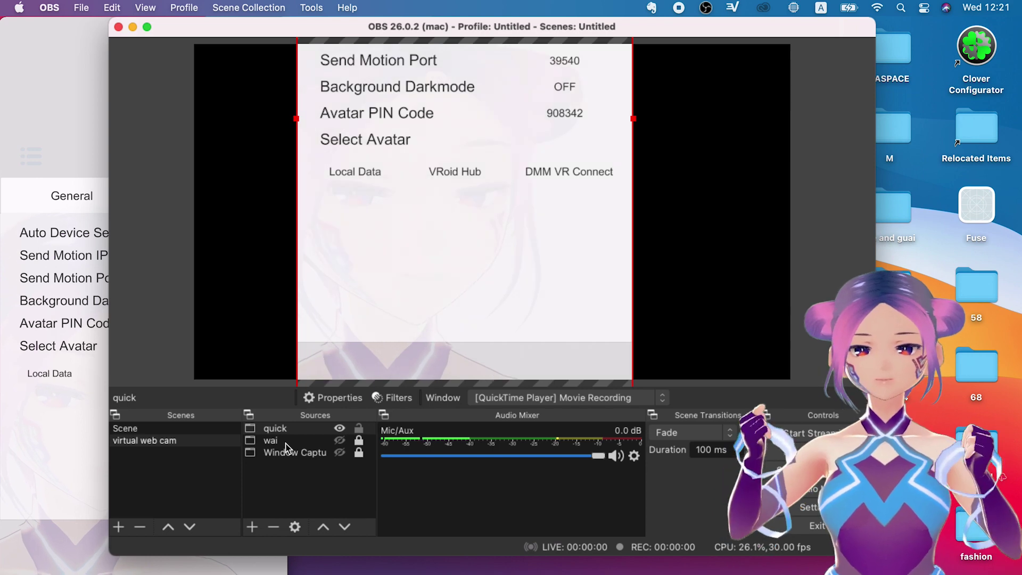
Check the wai source and then the Window Capture source in OBS's Sources list.
click(286, 442)
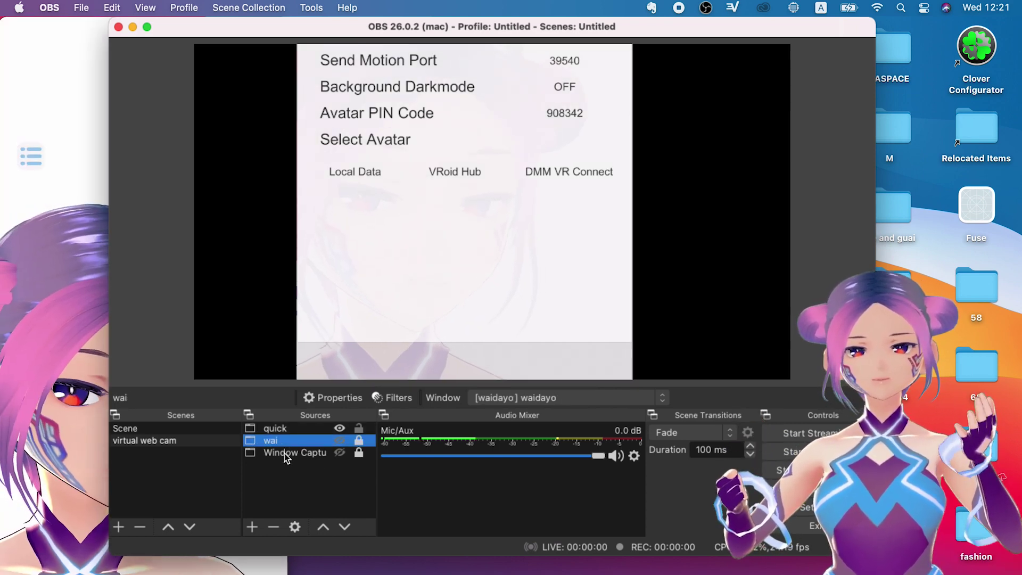
click(284, 453)
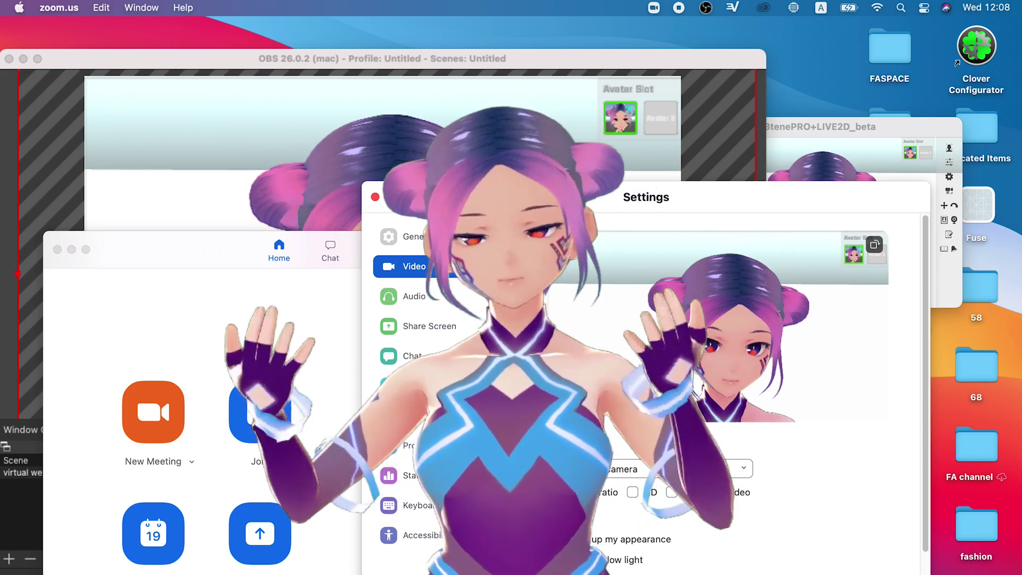
Move the Zoom Settings window up and left so the OBS avatar preview is fully visible.
drag(692, 197, 680, 172)
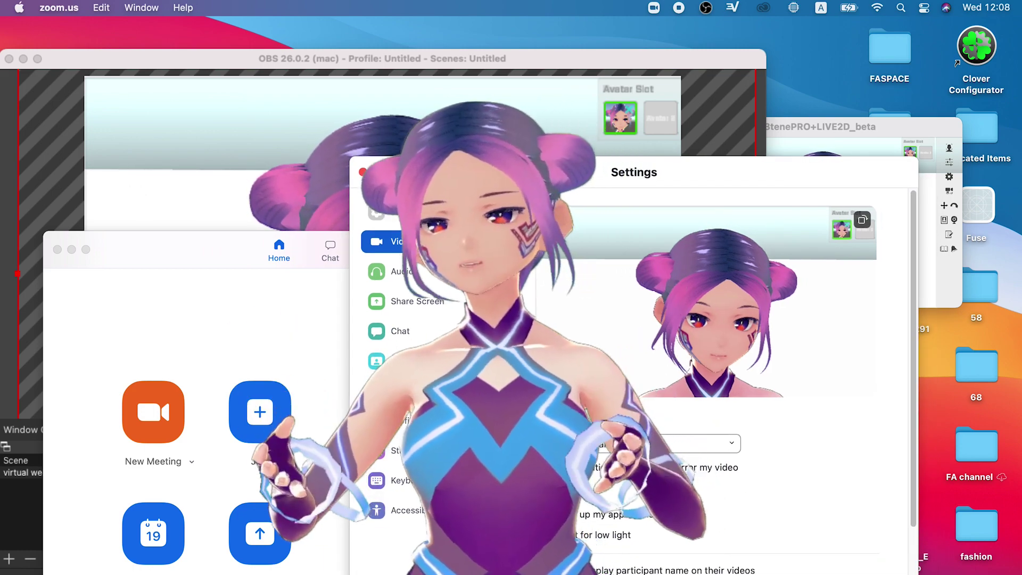